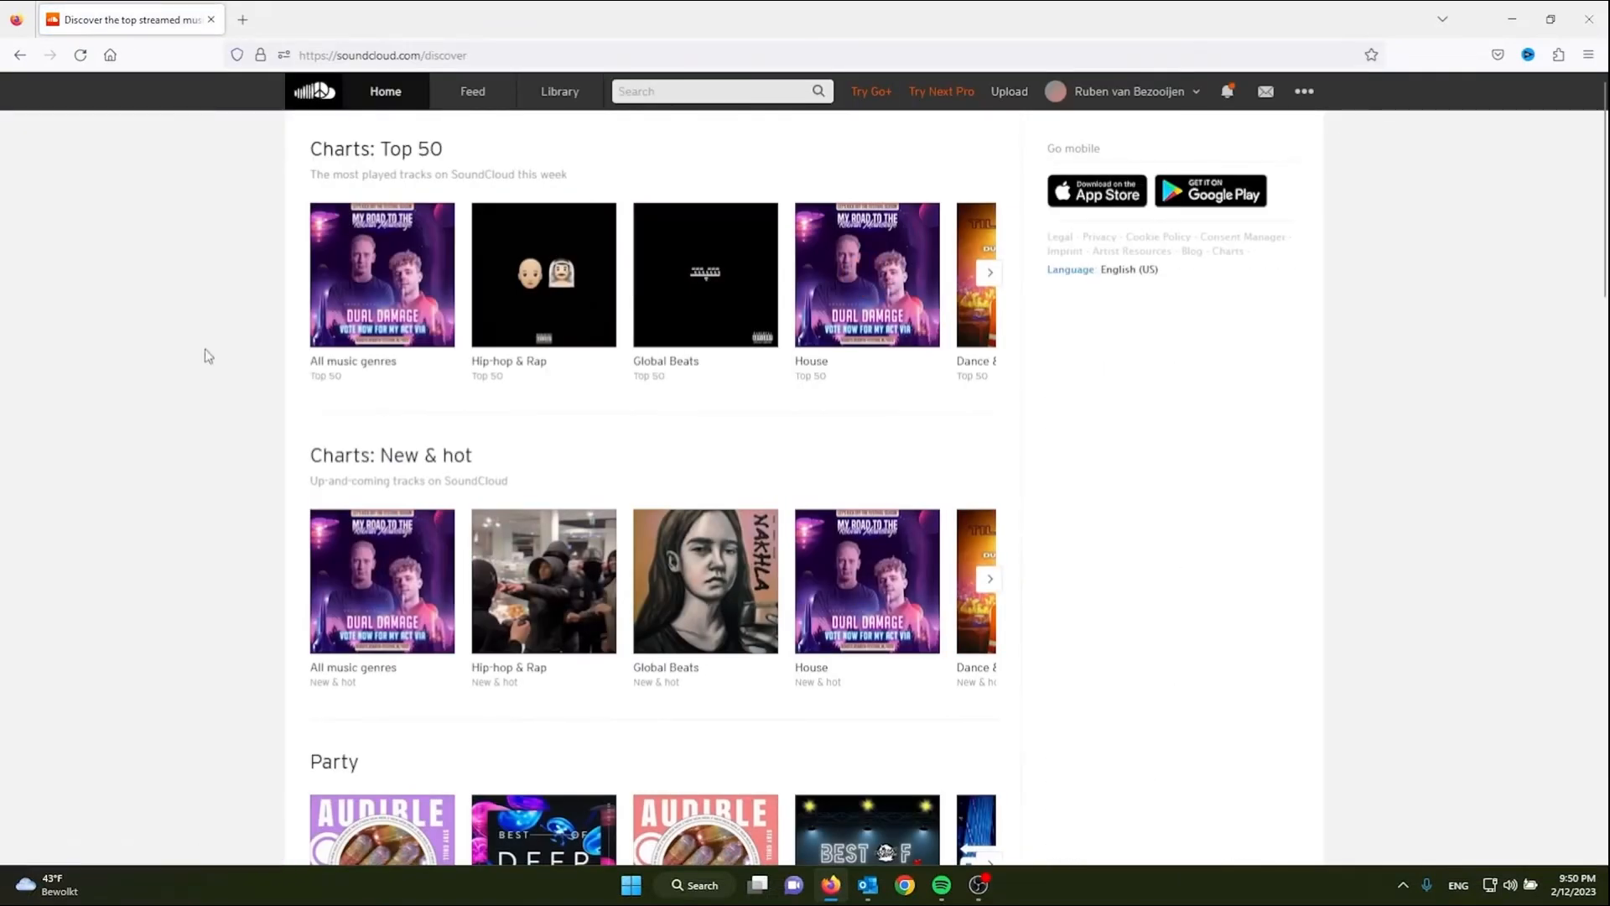
# Open and close the profile dropdown before heading to the Go+ offer.
pyautogui.click(1183, 92)
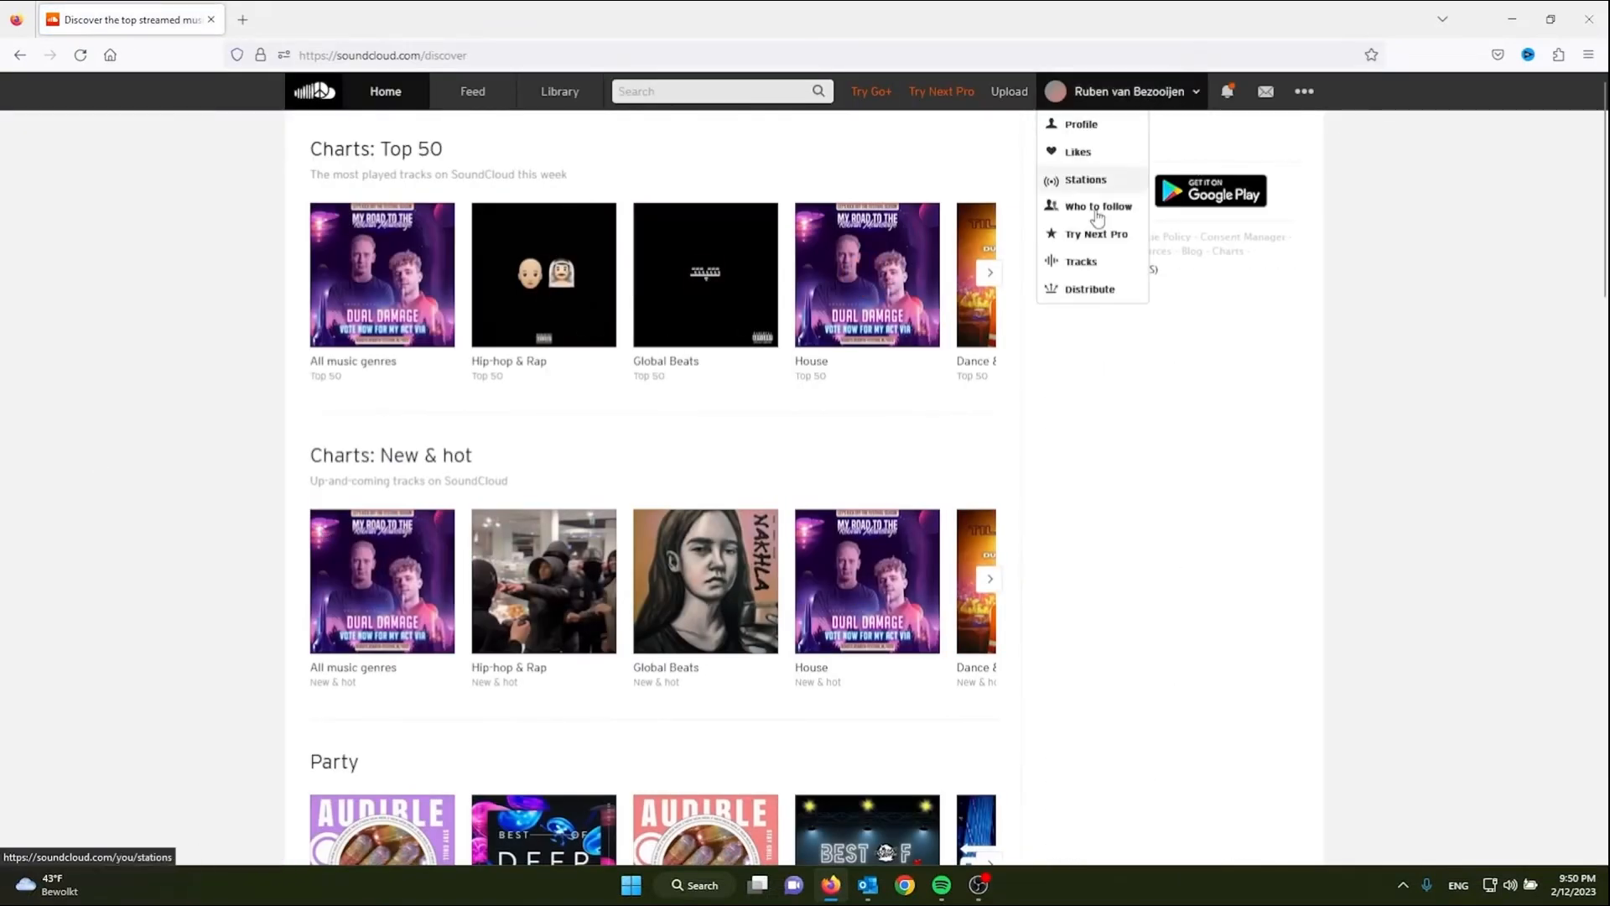
pyautogui.click(1093, 369)
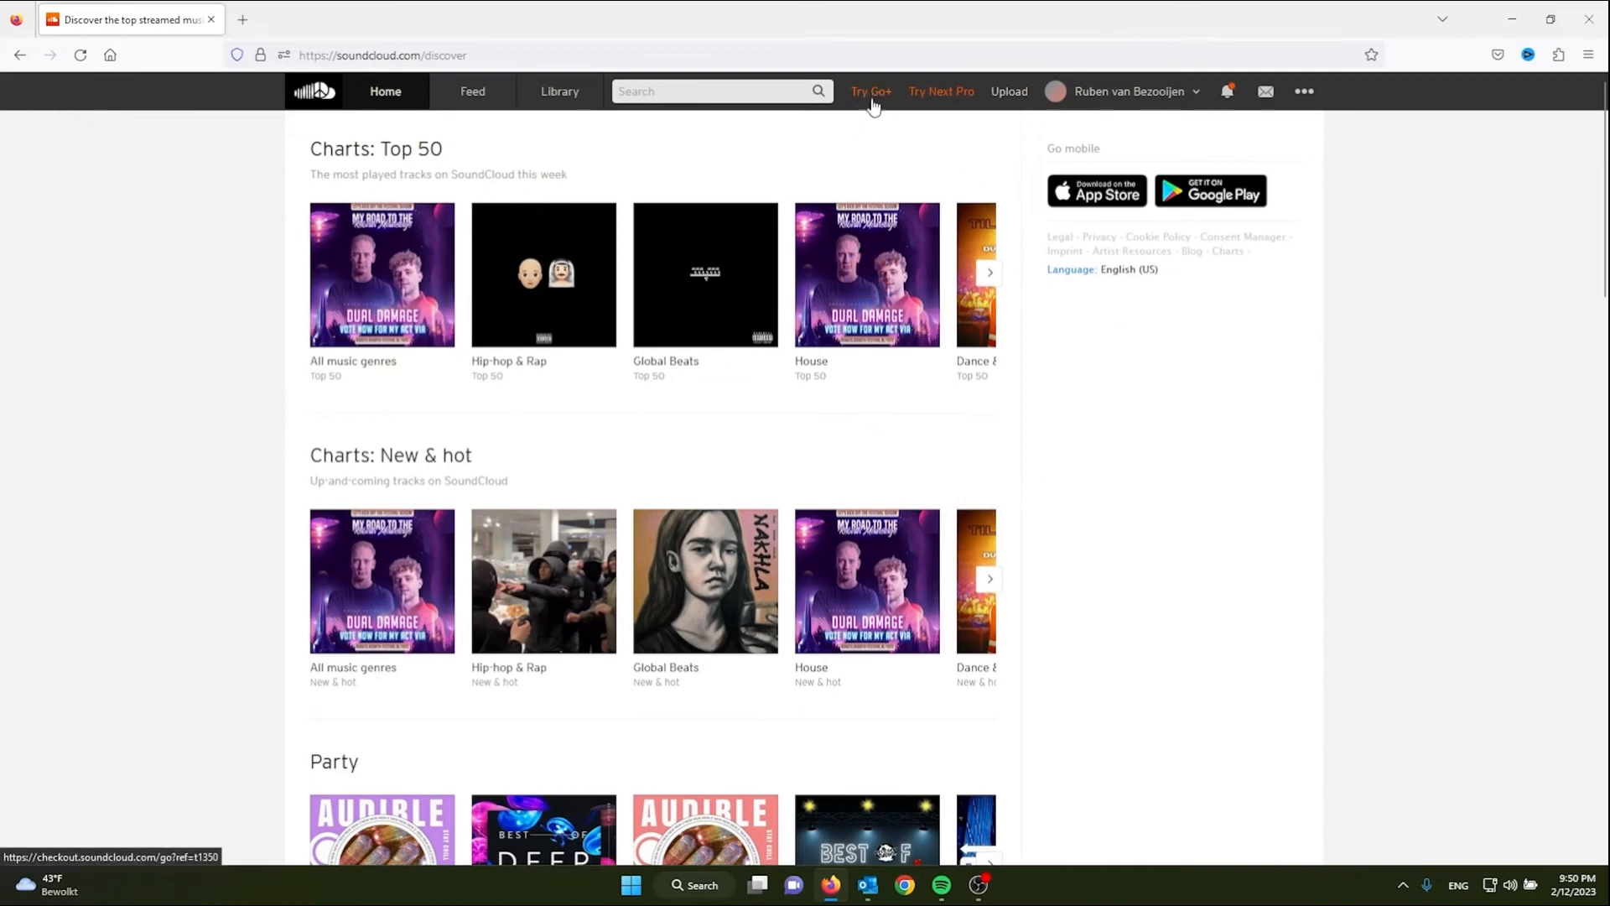
# Open the Go+ offer page via 'Try Go+' and accept the cookie banner.
pyautogui.click(872, 92)
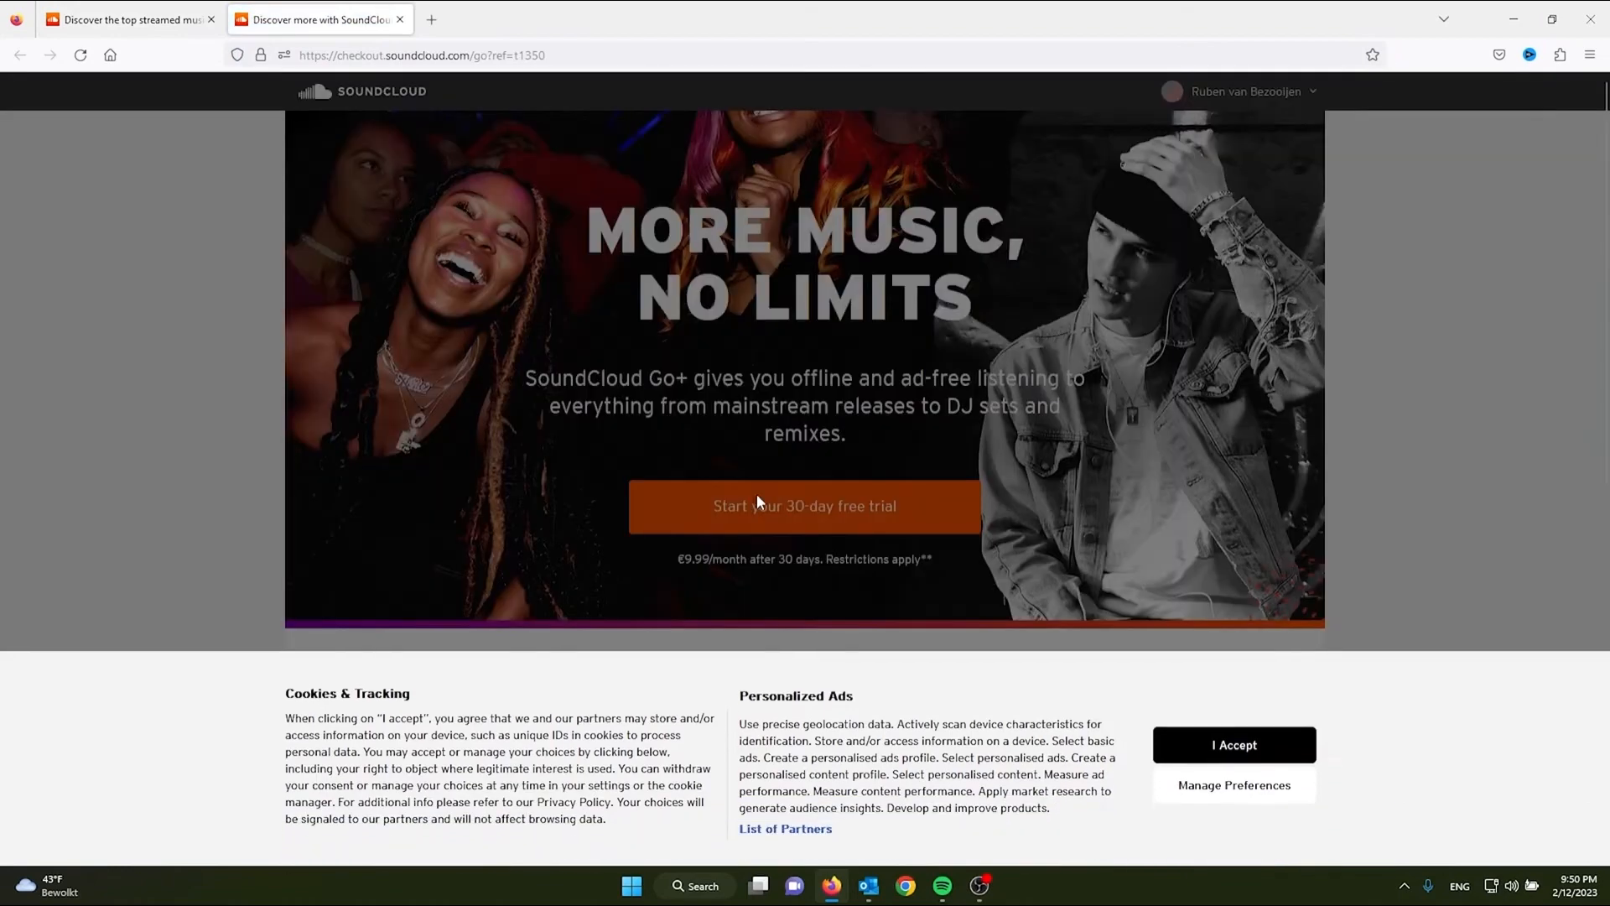
pyautogui.click(1210, 767)
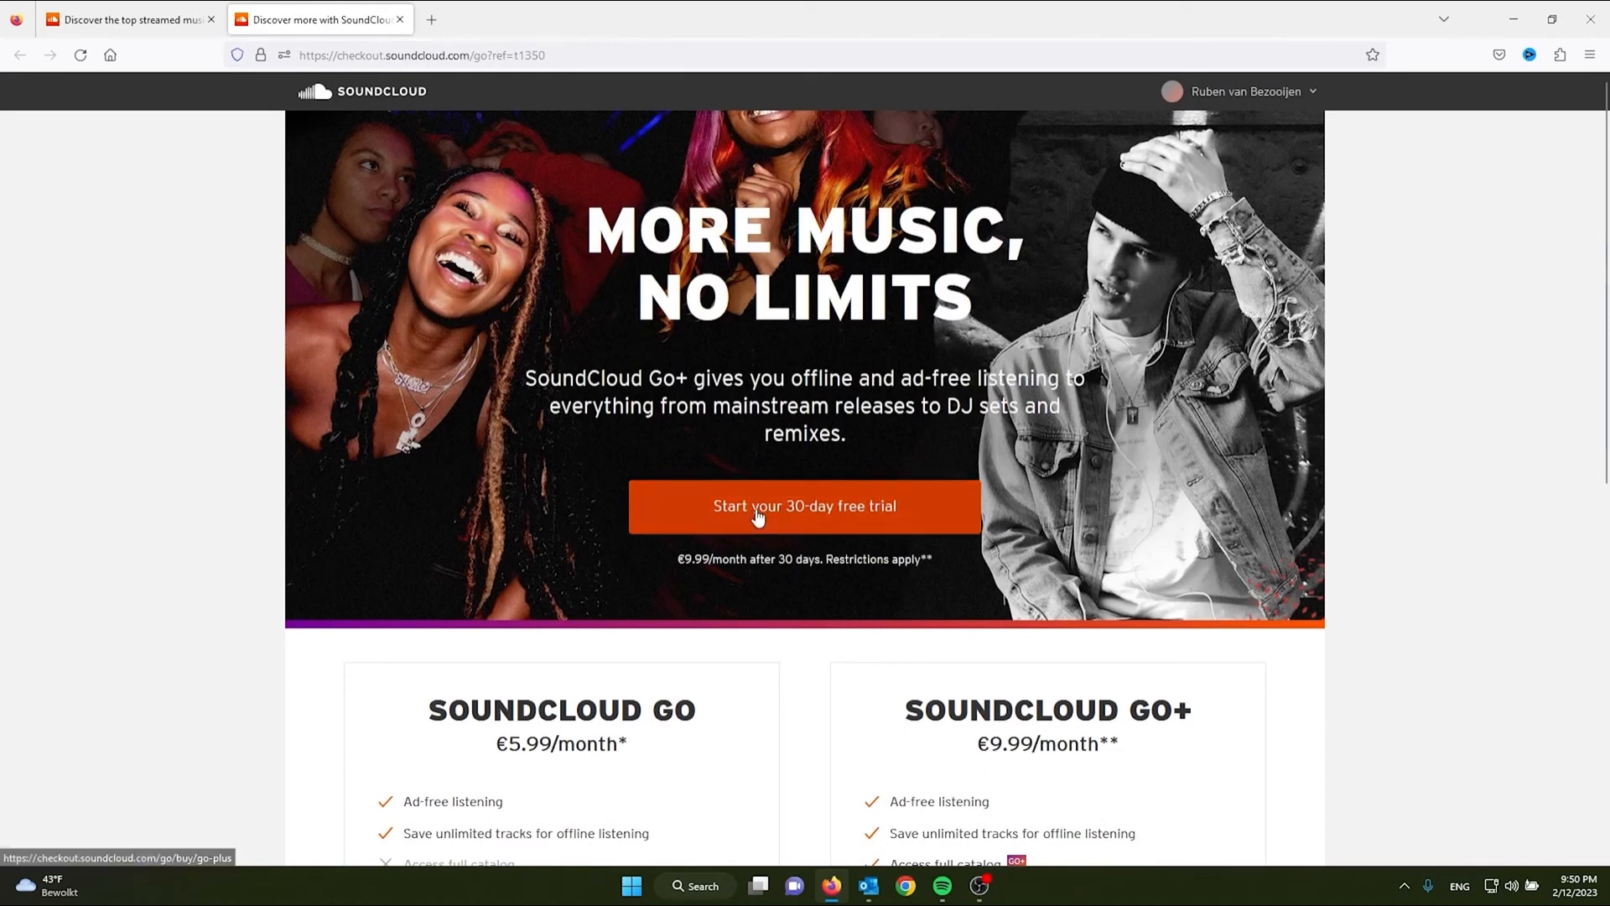
pyautogui.click(805, 518)
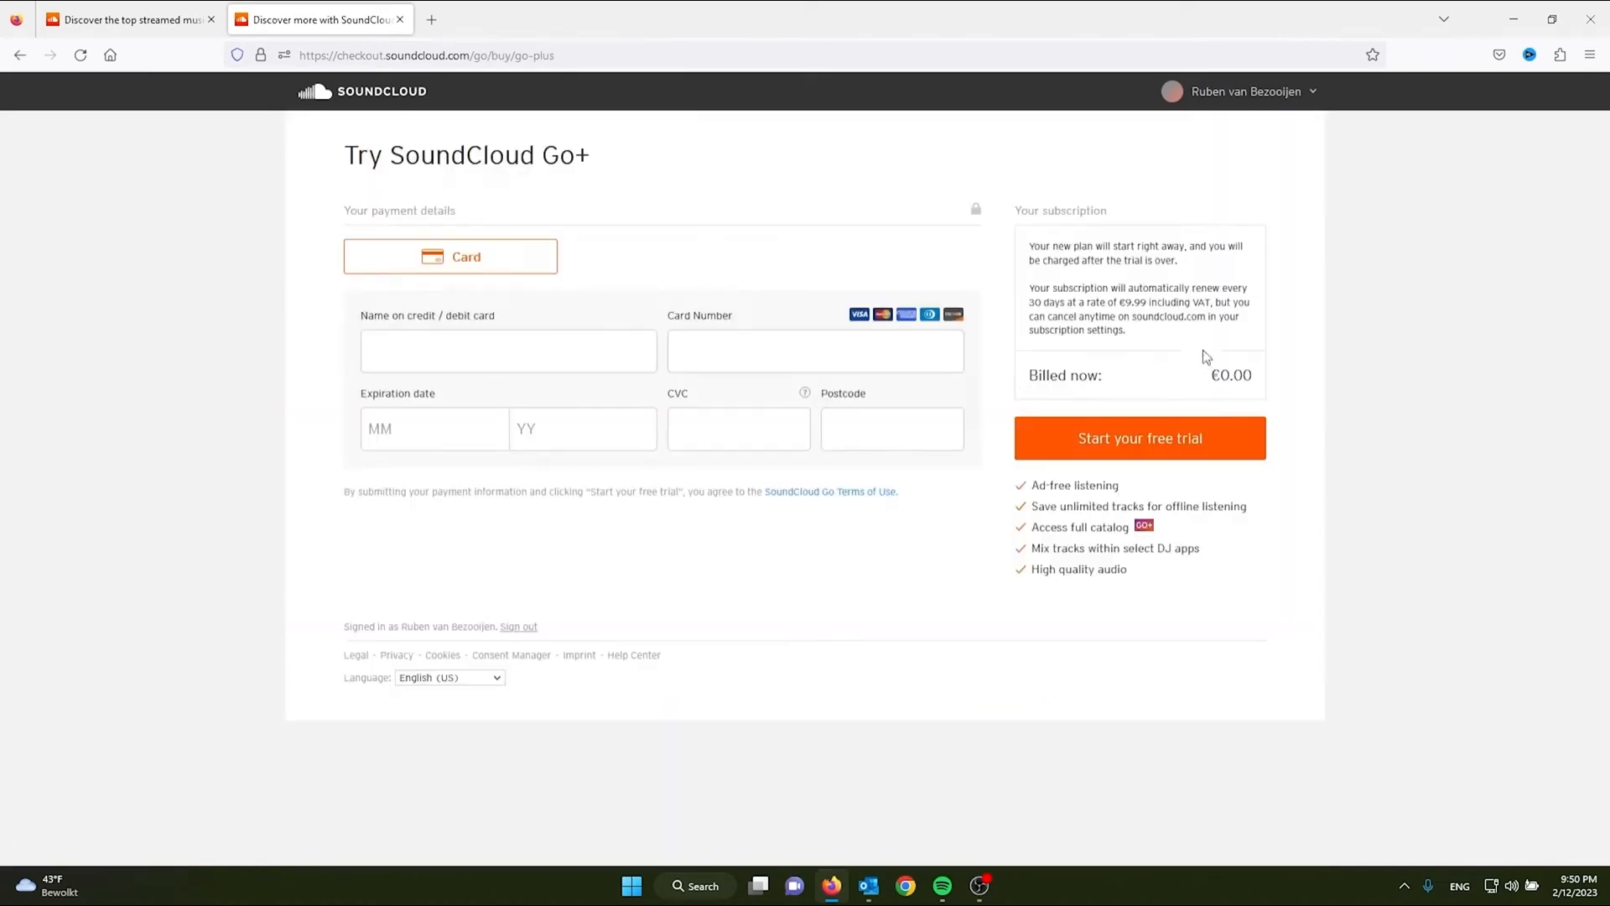
pyautogui.moveTo(1022, 373); pyautogui.dragTo(1254, 376)
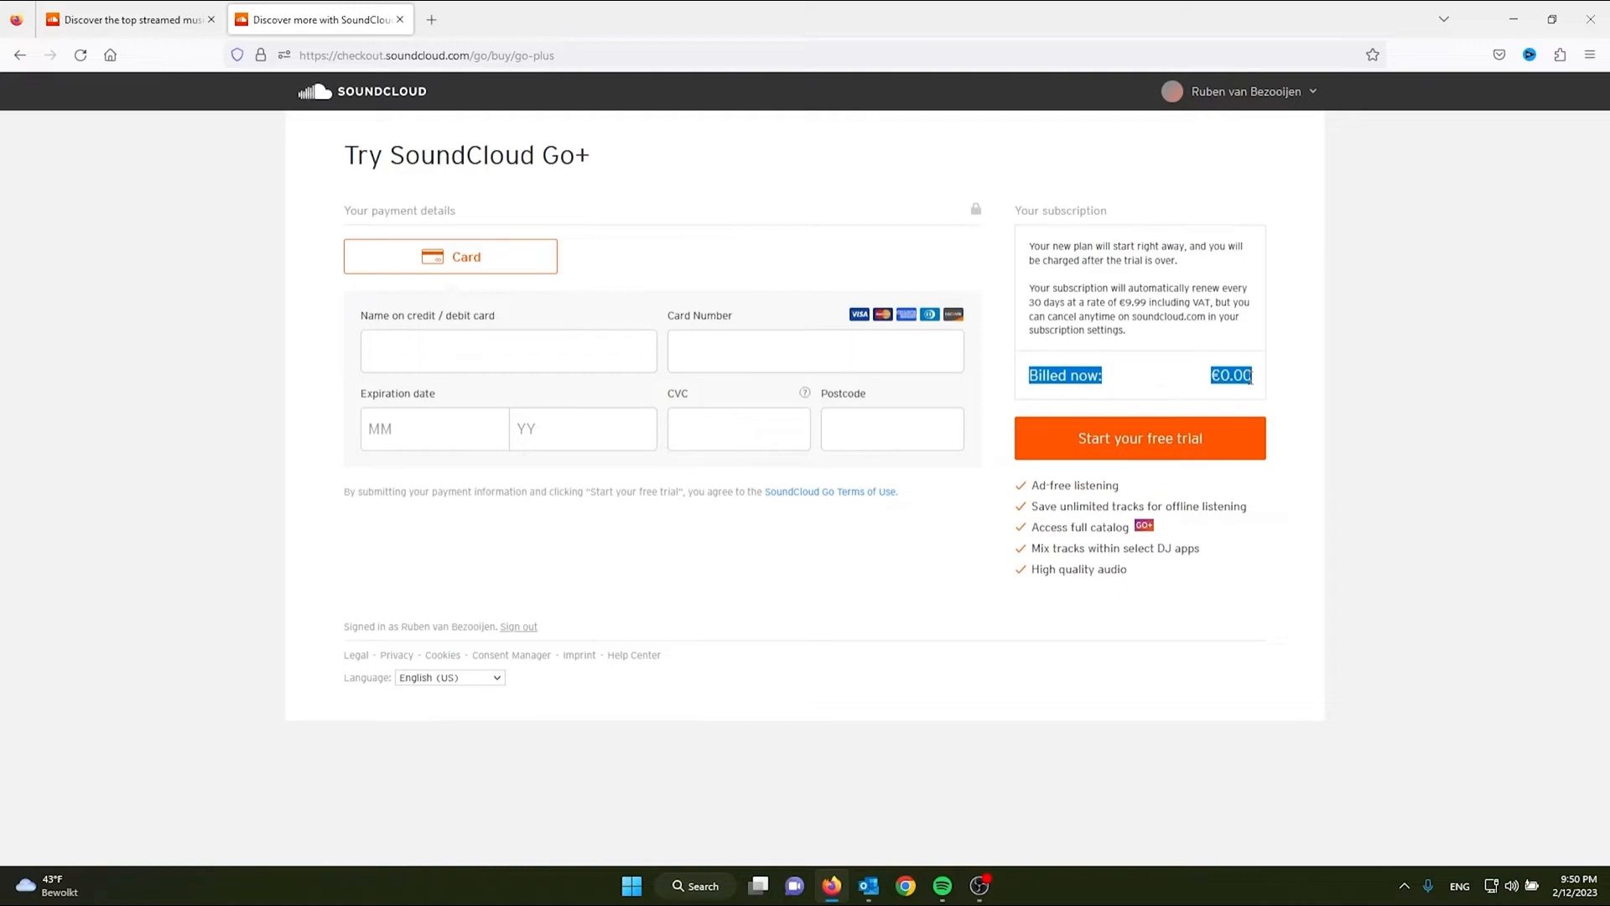
pyautogui.click(1256, 381)
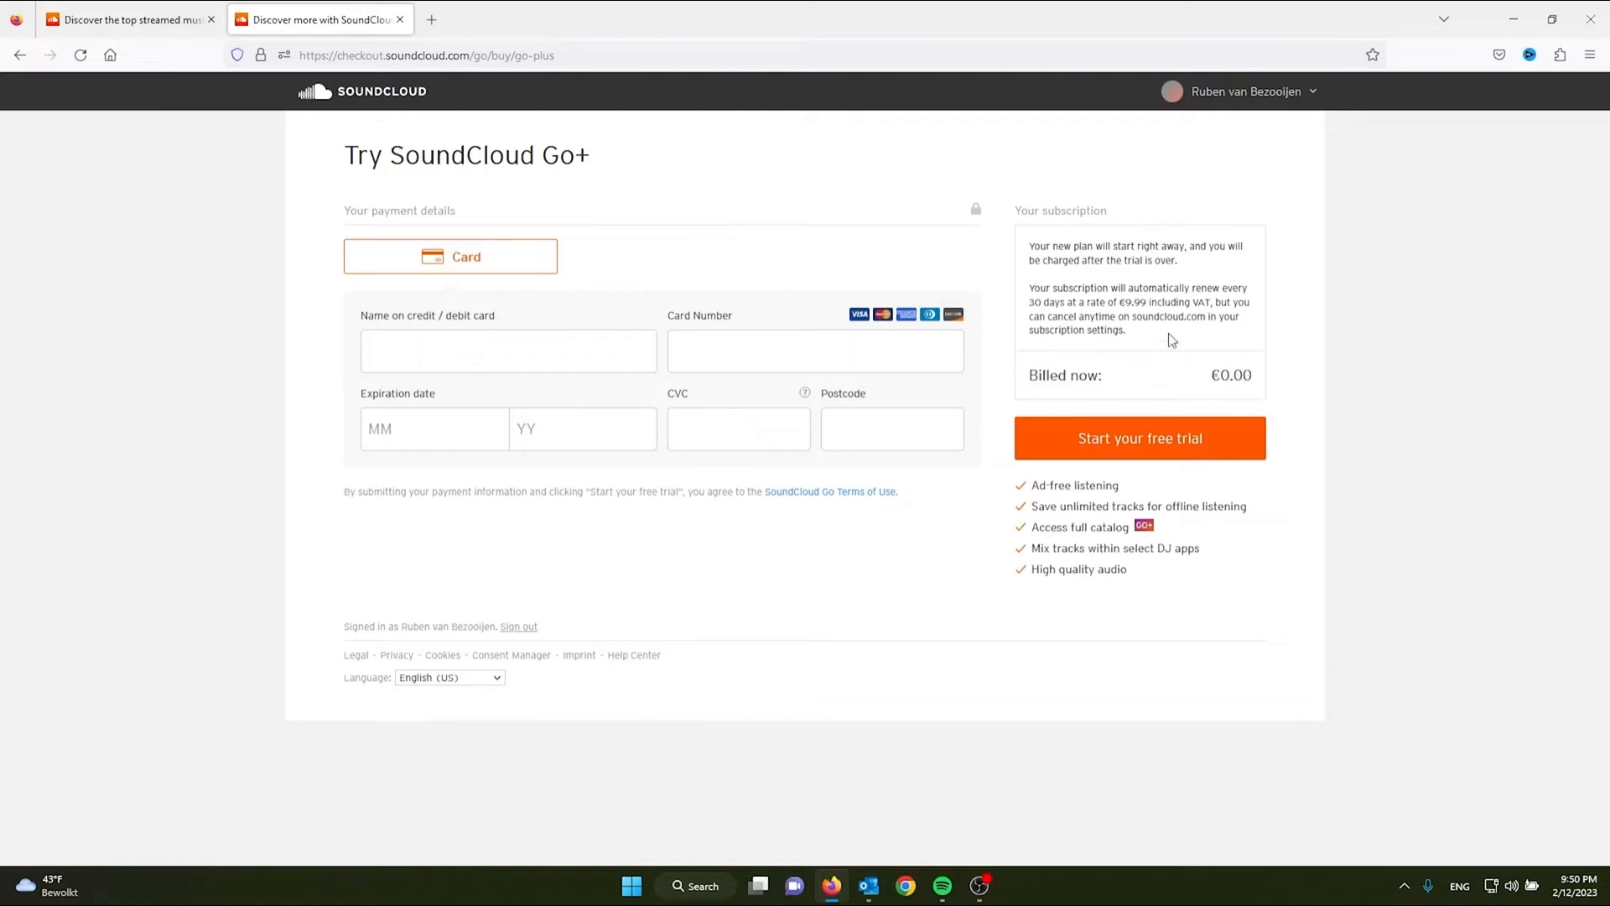
pyautogui.moveTo(1128, 303); pyautogui.dragTo(1147, 302)
pyautogui.click(1147, 302)
pyautogui.moveTo(1034, 303); pyautogui.dragTo(1054, 302)
pyautogui.click(1055, 299)
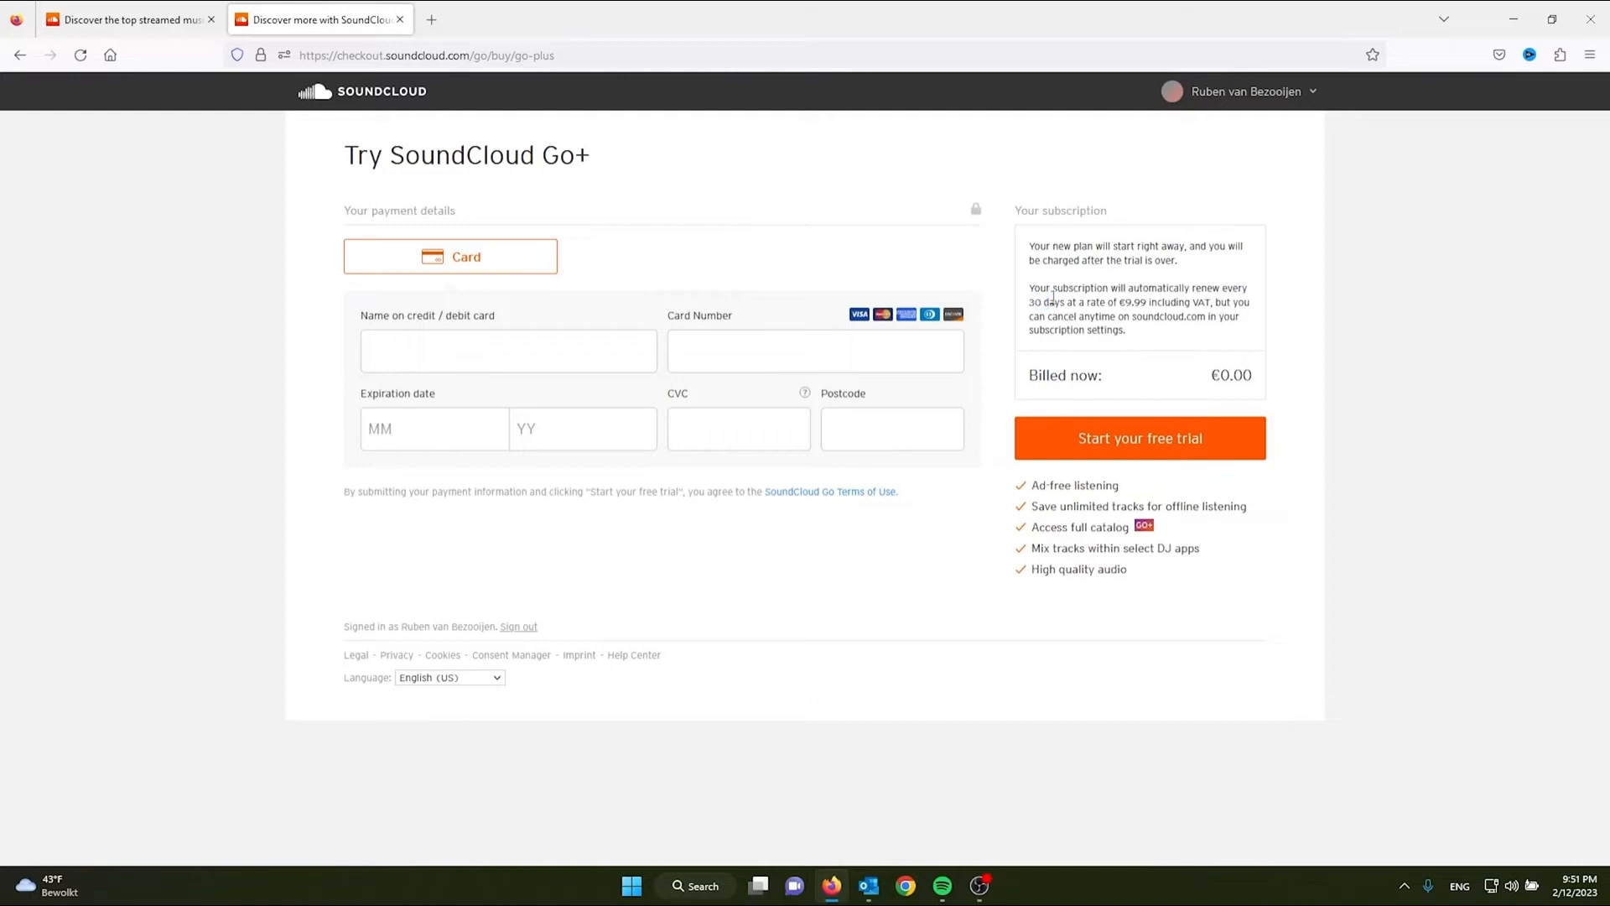